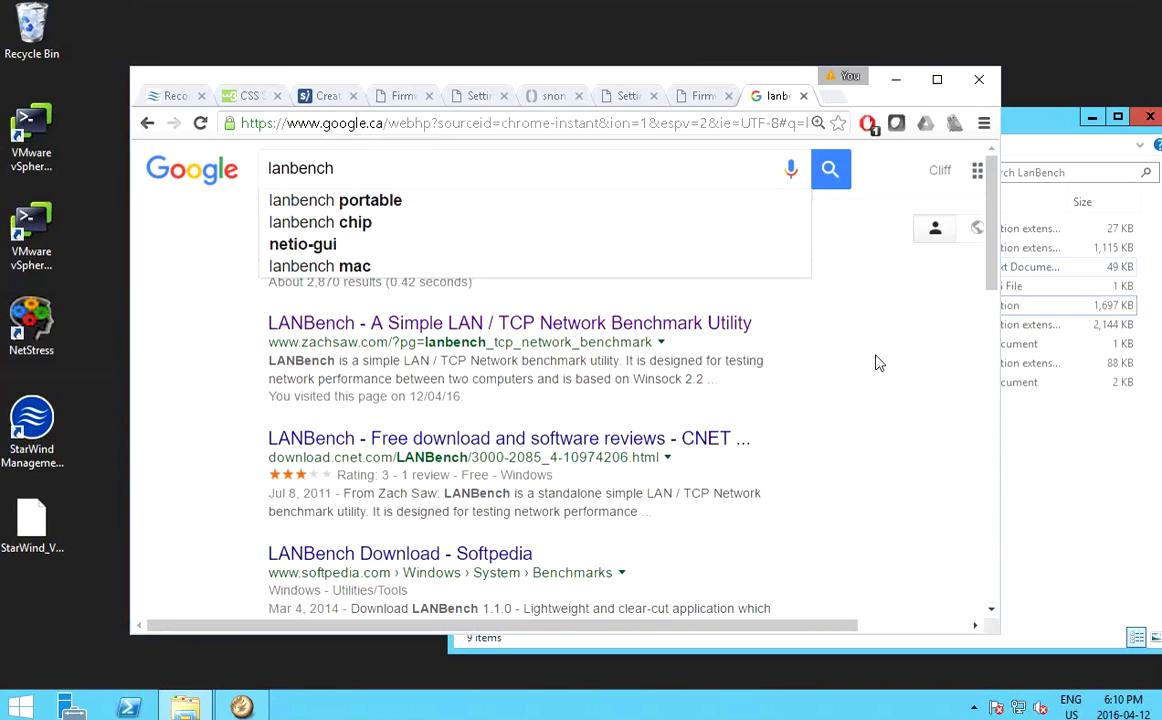
Open the LANBench page on zachsaw.com from the Google results for lanbench
{"action": "left_click", "coordinate": [404, 163]}
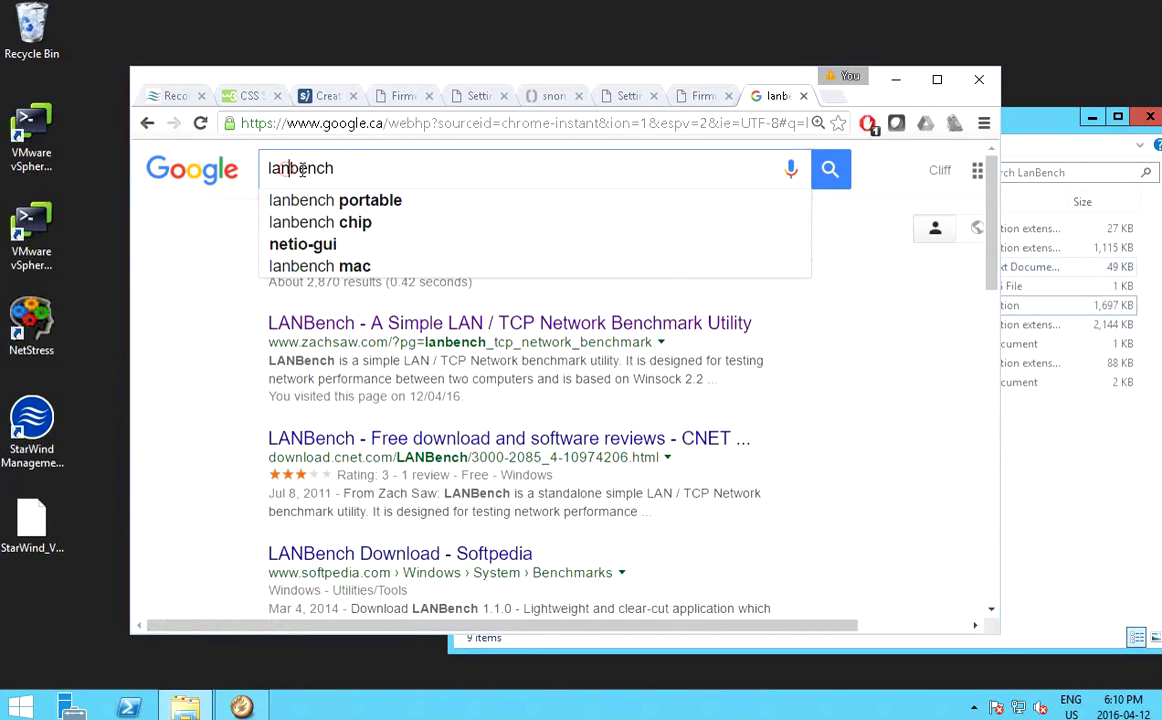
{"action": "left_click_drag", "start_coordinate": [267, 168], "coordinate": [290, 168]}
{"action": "left_click", "coordinate": [357, 168]}
{"action": "left_click", "coordinate": [160, 258]}
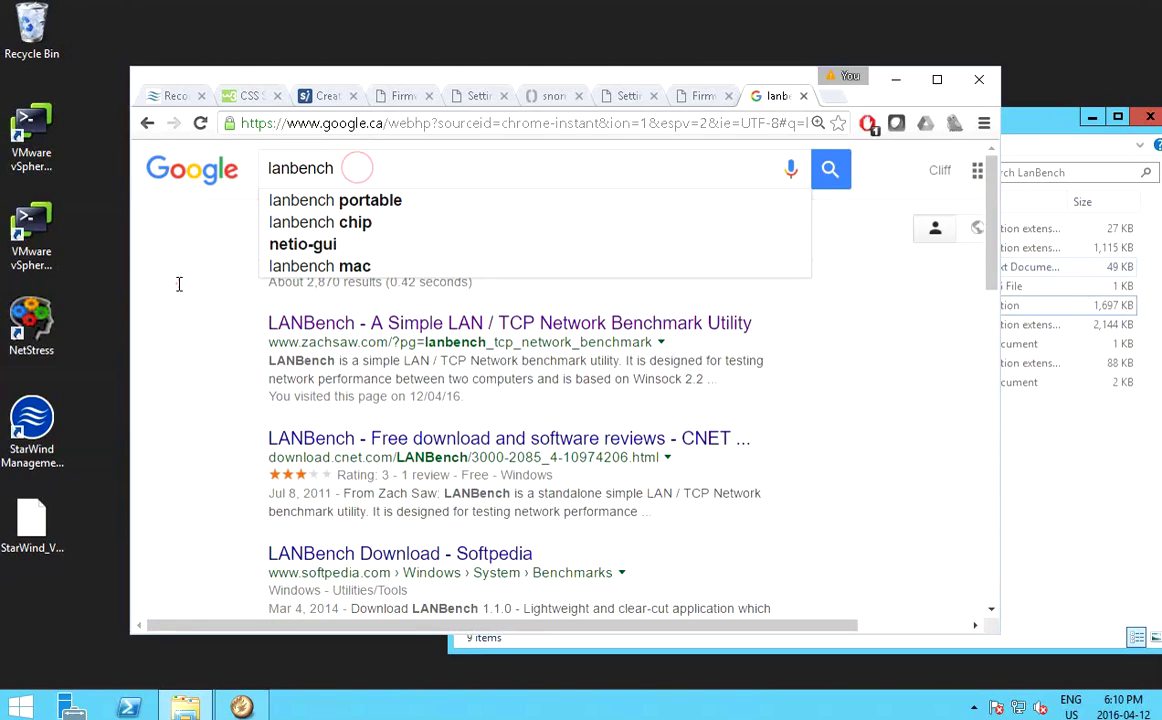
{"action": "left_click", "coordinate": [401, 330]}
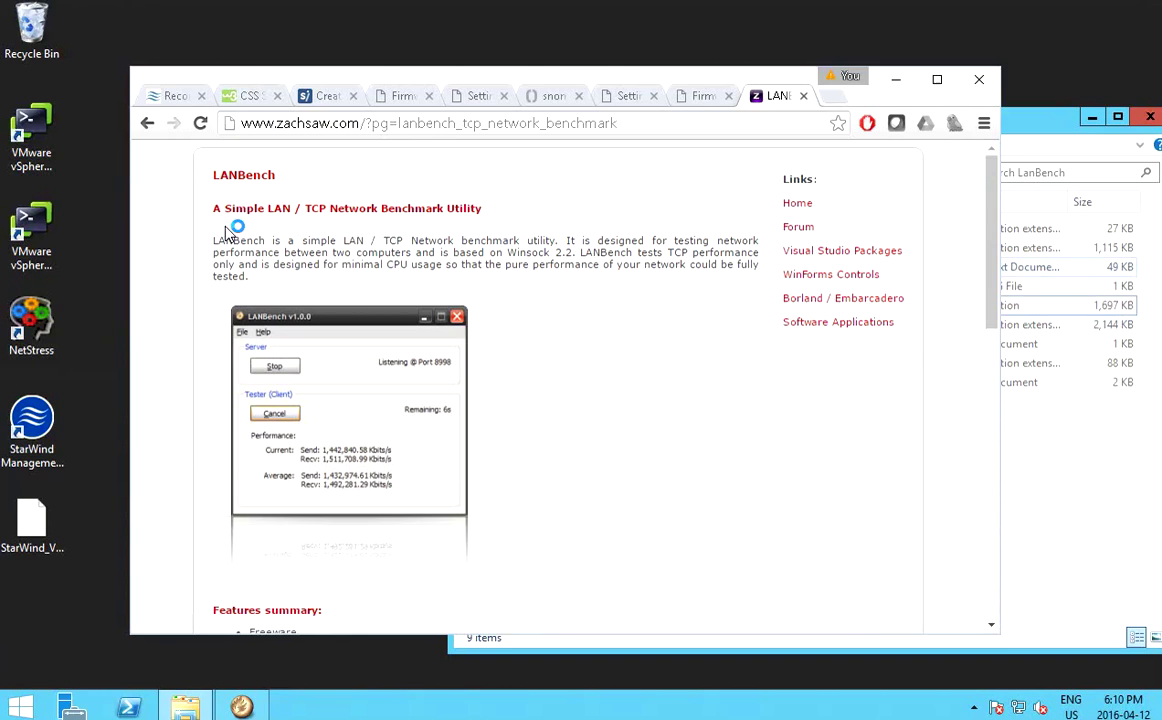
Minimize the browser after viewing the LANBench description and bring the LANBench v1.1.0 window to the front
{"action": "left_click_drag", "start_coordinate": [224, 208], "coordinate": [292, 208]}
{"action": "left_click", "coordinate": [233, 205]}
{"action": "left_click", "coordinate": [903, 83]}
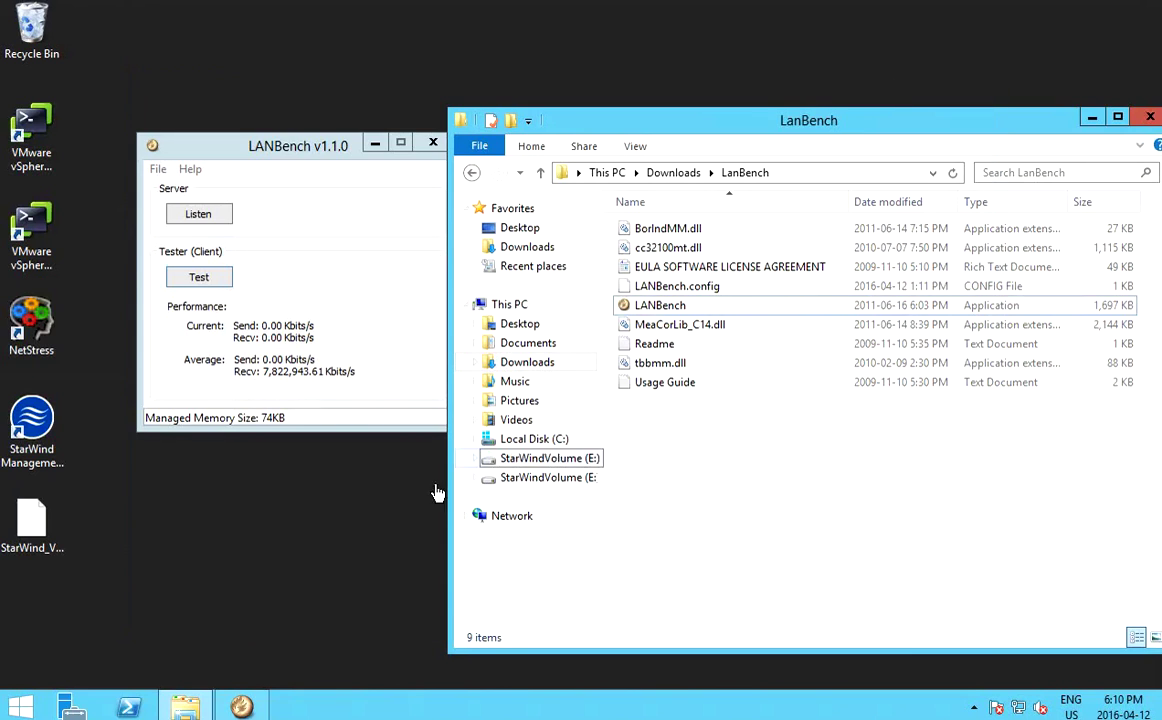
{"action": "left_click", "coordinate": [331, 325]}
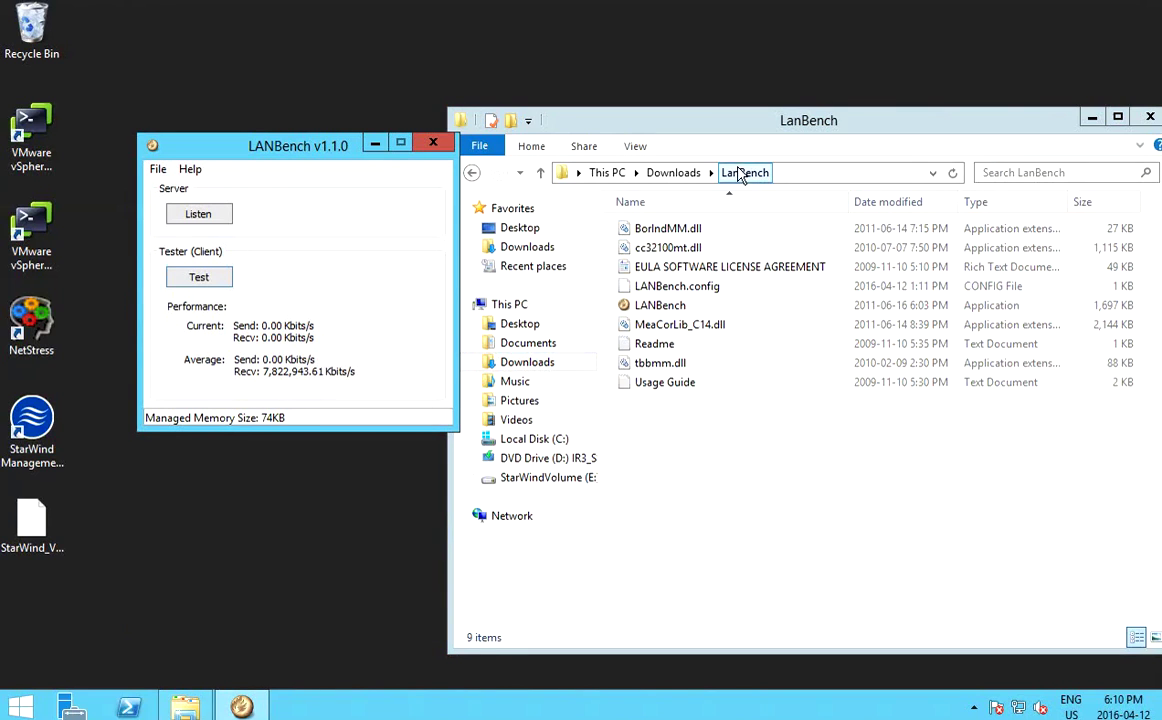
{"action": "left_click", "coordinate": [378, 326]}
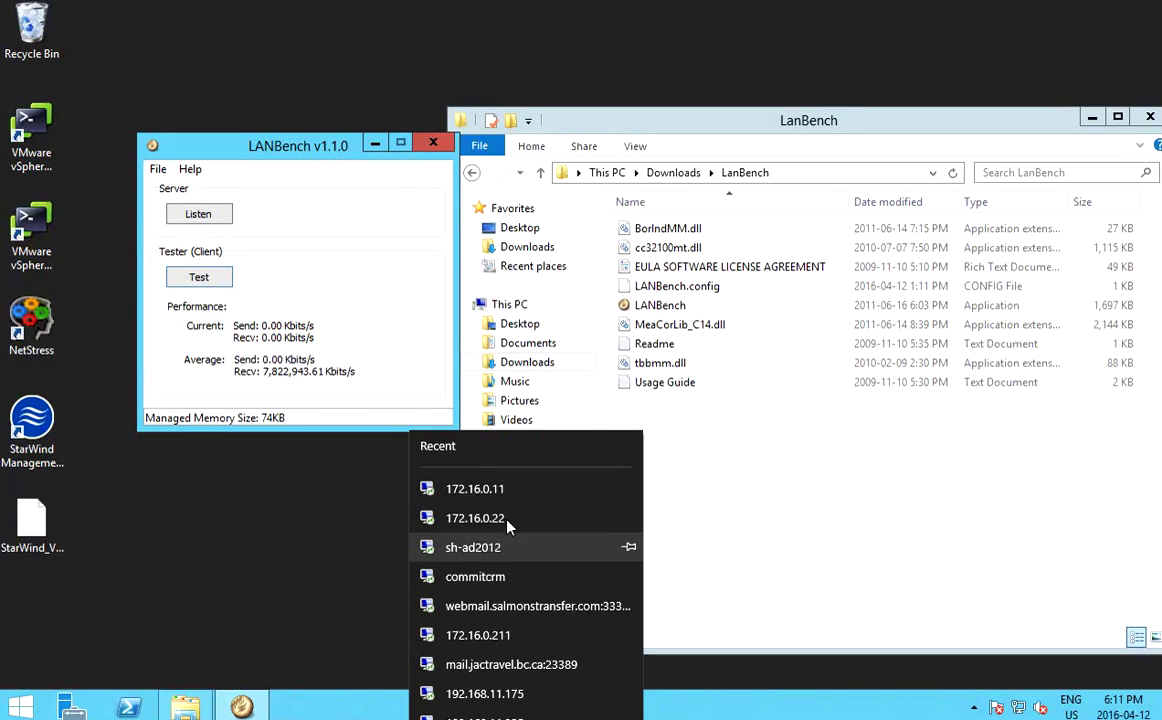
Connect to 172.16.0.11 over Remote Desktop with the account password, start its LANBench server listening, and minimize the session
{"action": "left_click", "coordinate": [537, 490]}
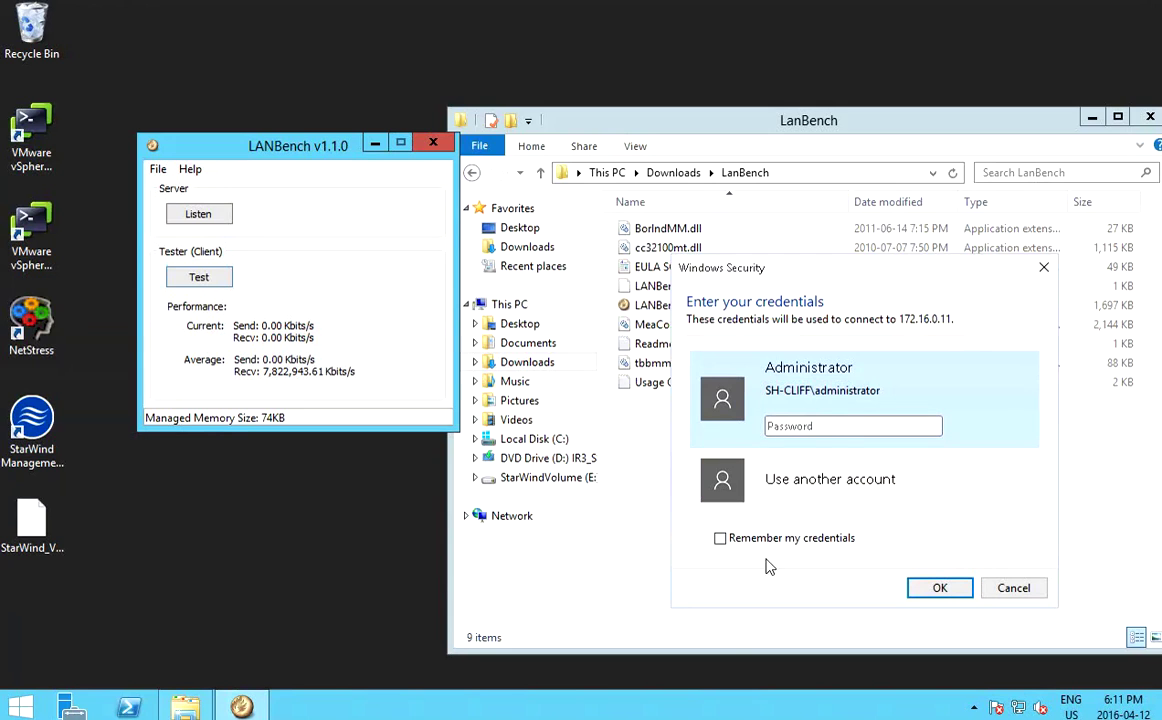
{"action": "key", "text": "Return"}
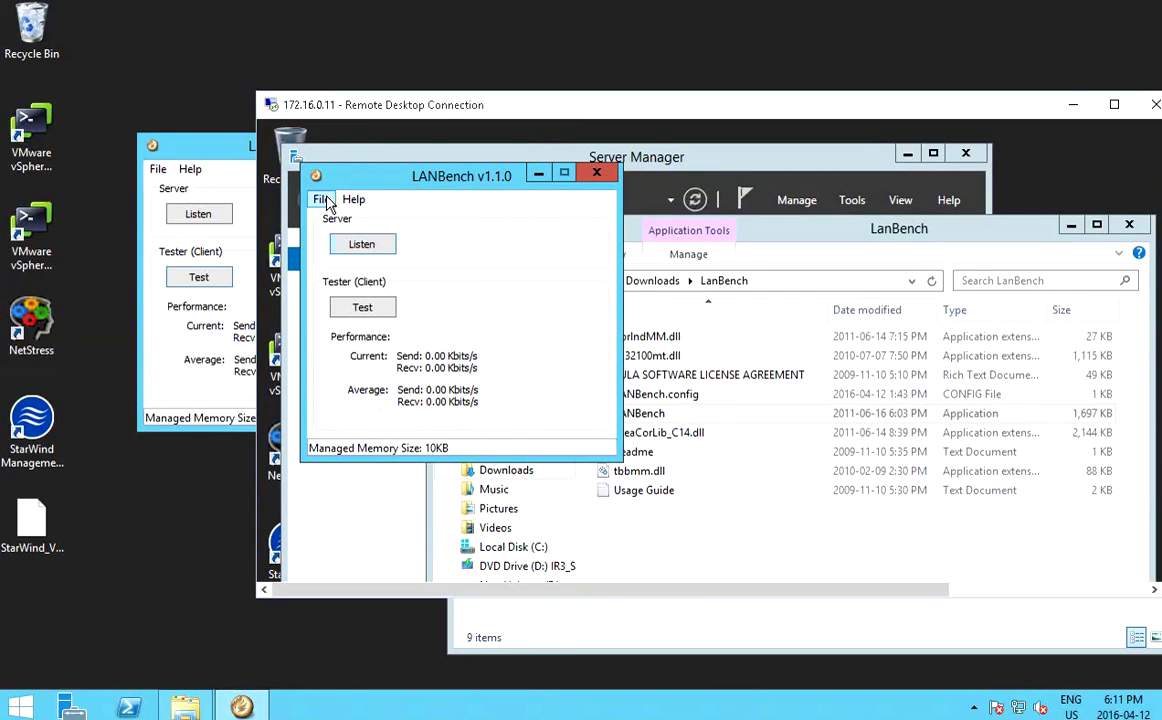
{"action": "left_click", "coordinate": [366, 248]}
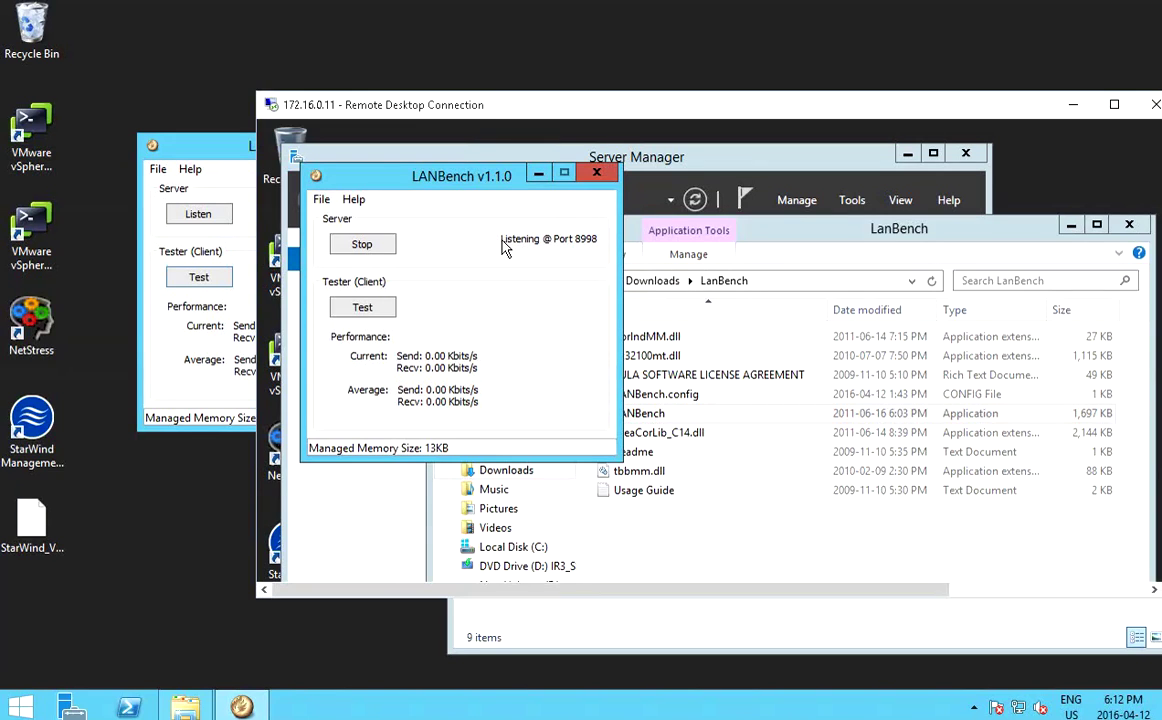
{"action": "left_click_drag", "start_coordinate": [835, 115], "coordinate": [128, 125]}
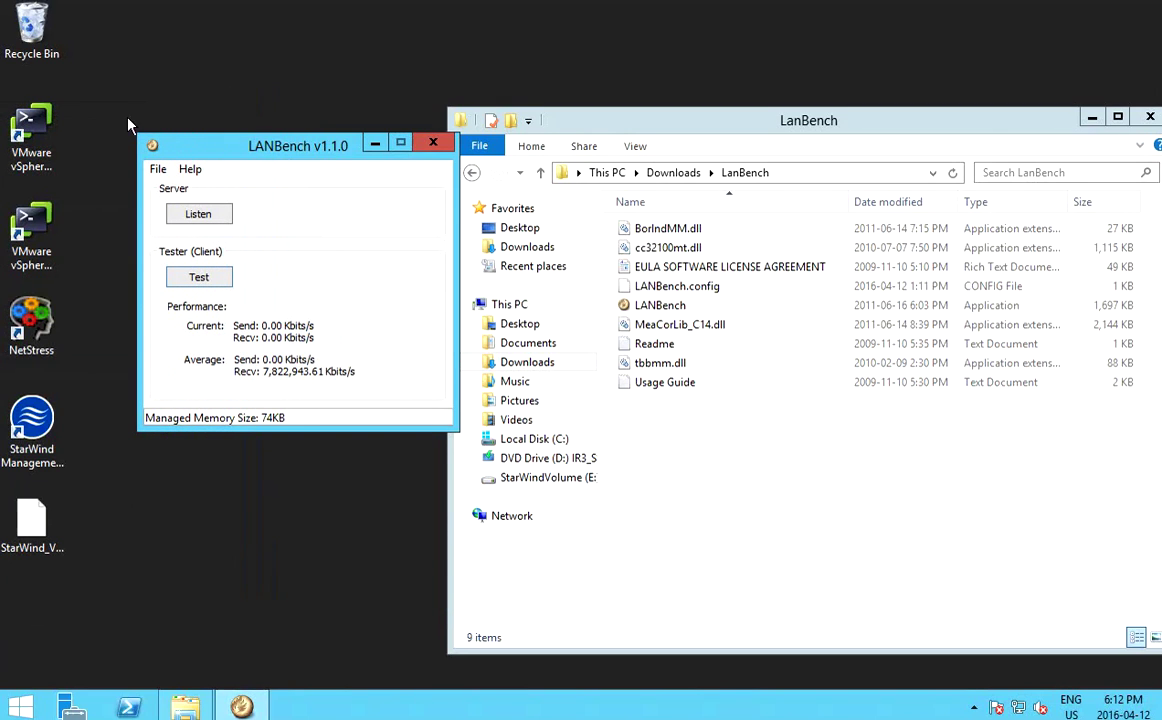
Open the local LANBench configuration and set the test duration to 15 seconds
{"action": "left_click", "coordinate": [160, 170]}
{"action": "left_click", "coordinate": [178, 190]}
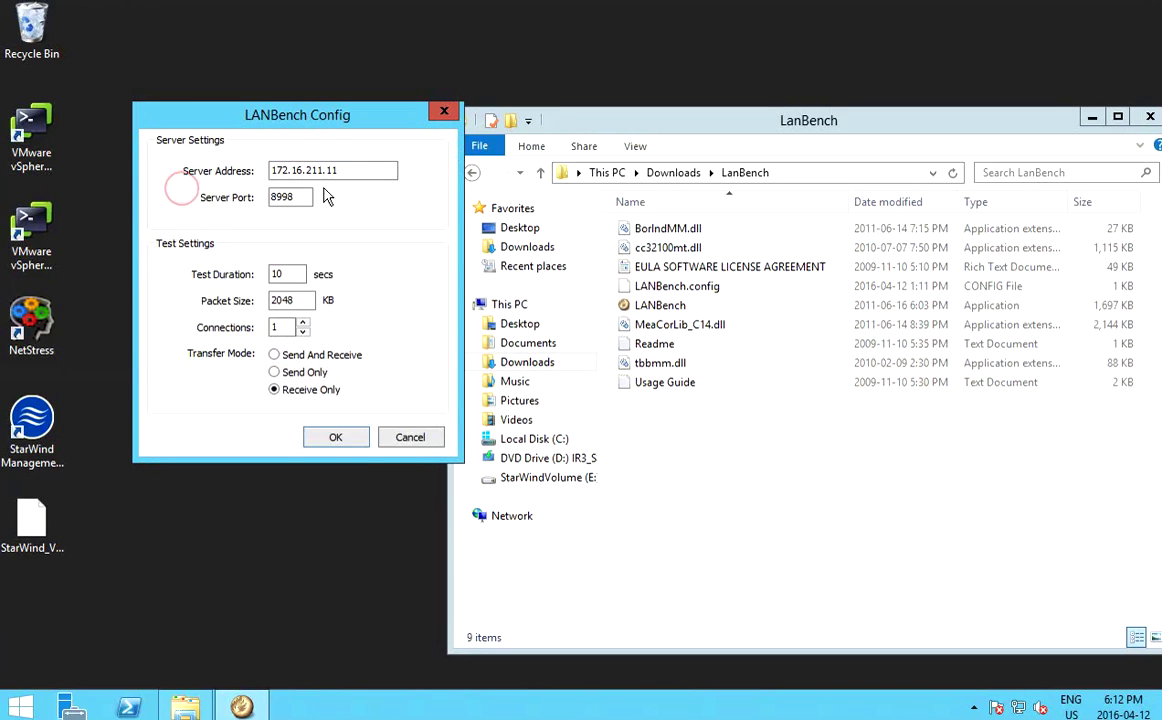
{"action": "double_click", "coordinate": [376, 171]}
{"action": "left_click", "coordinate": [372, 171]}
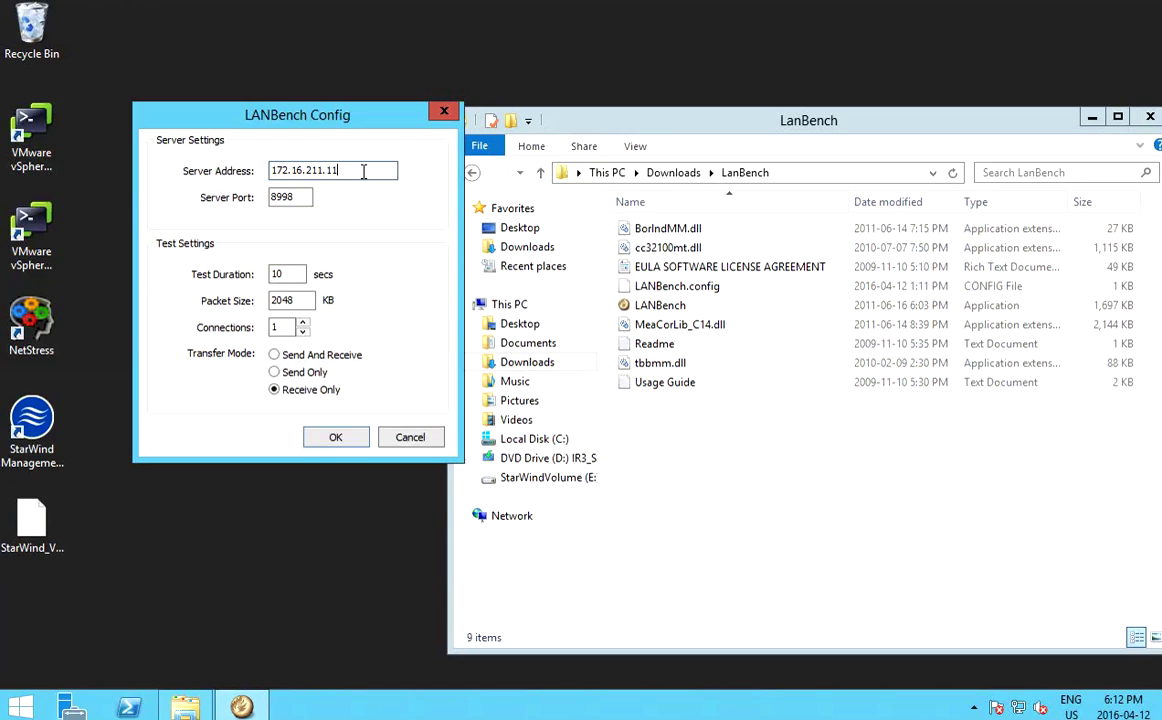
{"action": "double_click", "coordinate": [288, 274]}
{"action": "type", "text": "15"}
{"action": "left_click", "coordinate": [311, 302]}
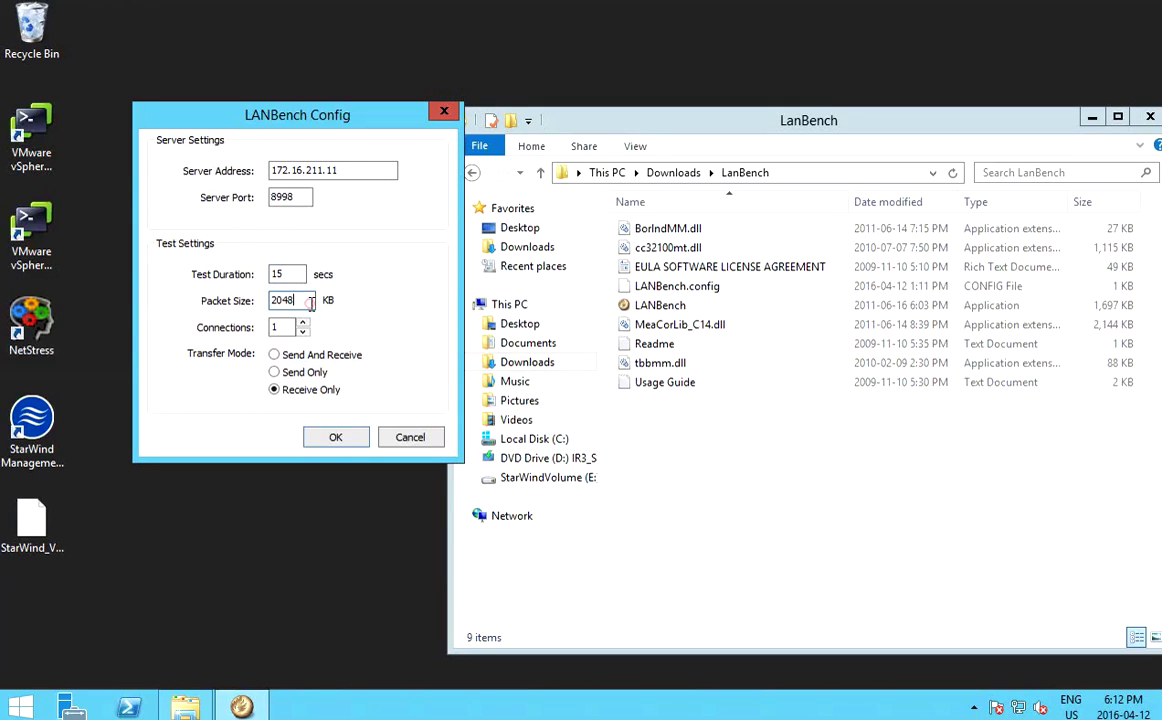
Set the transfer mode to Send Only and save the LANBench configuration
{"action": "left_click", "coordinate": [283, 327]}
{"action": "left_click", "coordinate": [303, 358]}
{"action": "left_click", "coordinate": [280, 372]}
{"action": "left_click", "coordinate": [296, 396]}
{"action": "left_click", "coordinate": [276, 372]}
{"action": "left_click", "coordinate": [338, 438]}
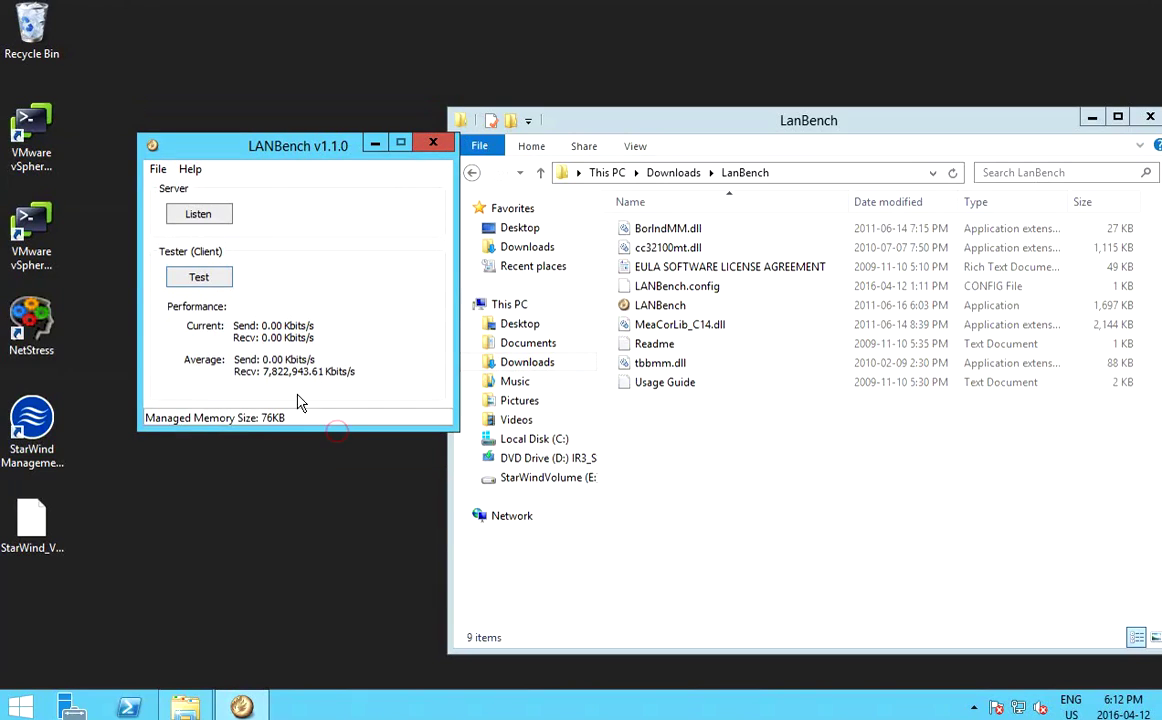
Run the send-only network test from the LANBench client and let it finish
{"action": "left_click", "coordinate": [210, 281]}
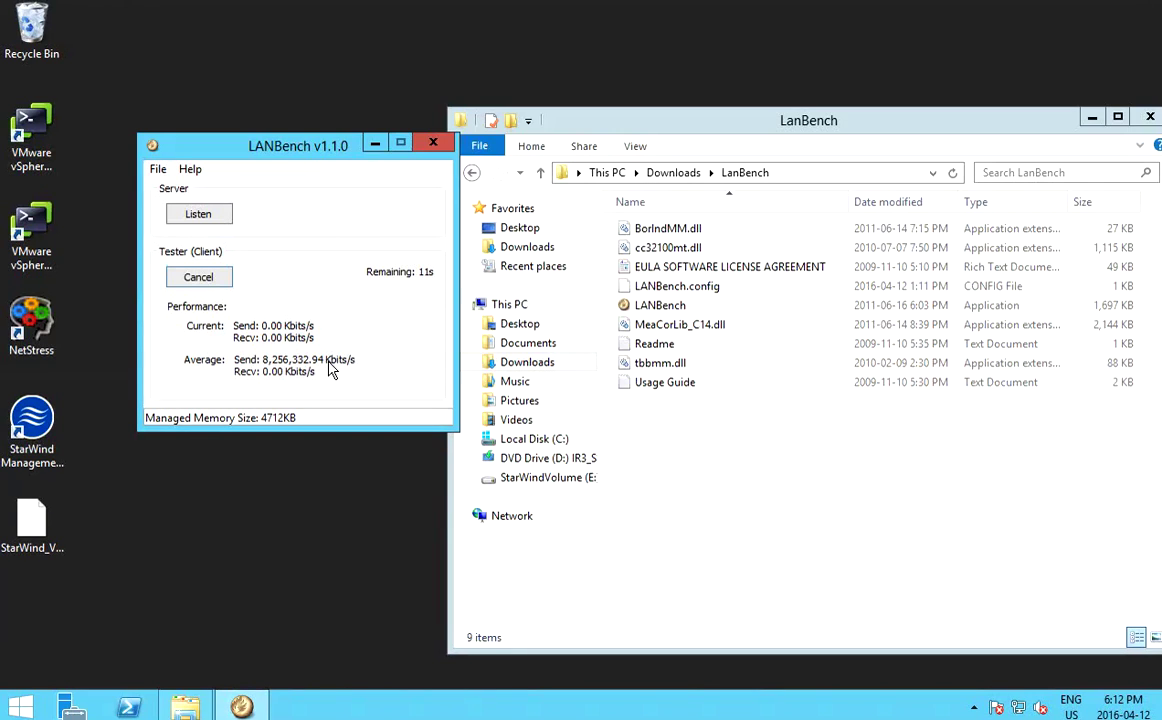
{"action": "left_click", "coordinate": [159, 169]}
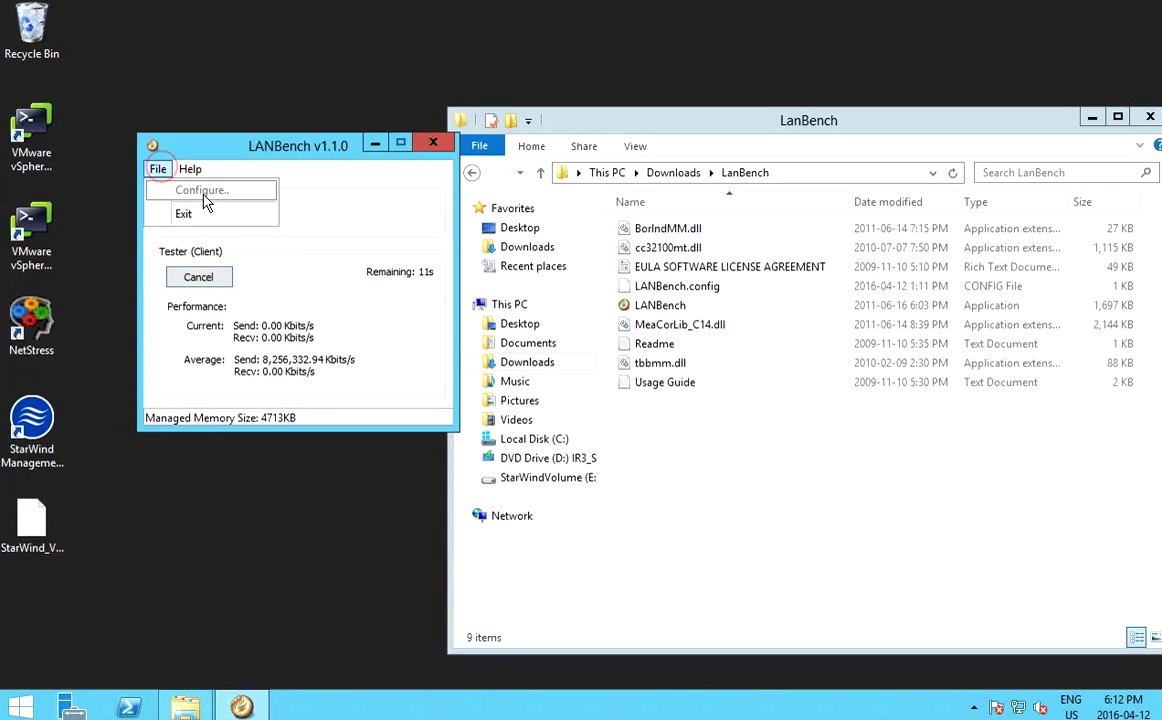
{"action": "left_click", "coordinate": [319, 300]}
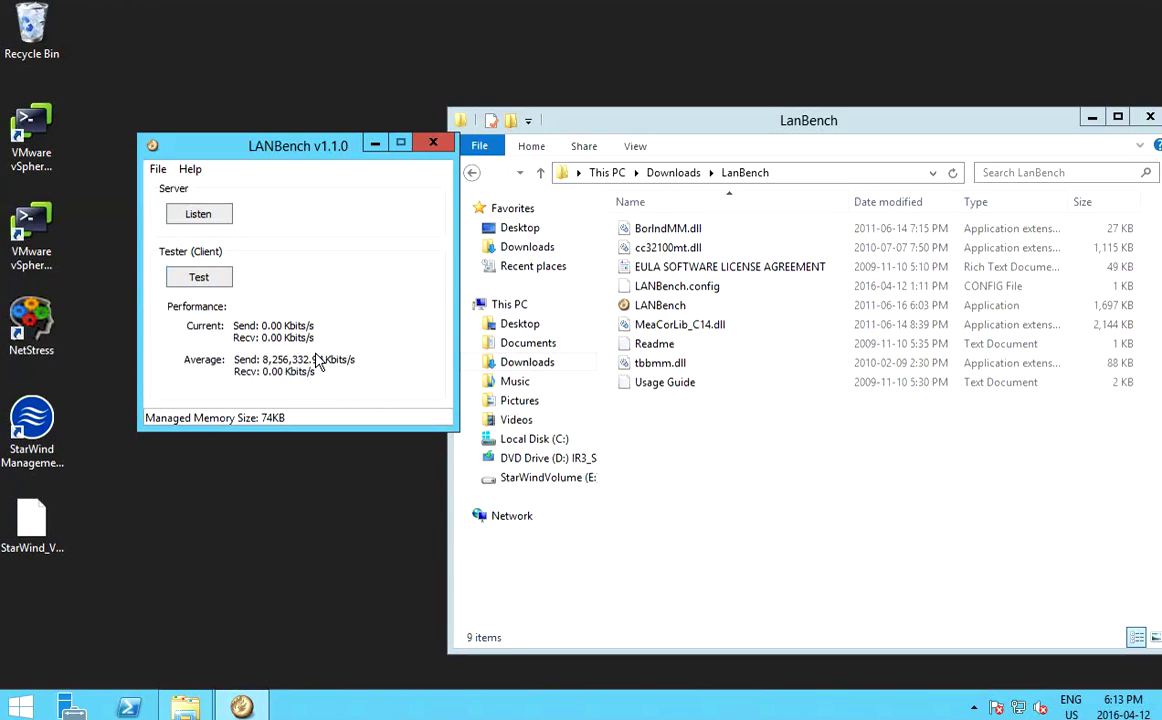
Change the LANBench transfer mode to Receive Only and run the test
{"action": "left_click", "coordinate": [158, 170]}
{"action": "left_click", "coordinate": [190, 190]}
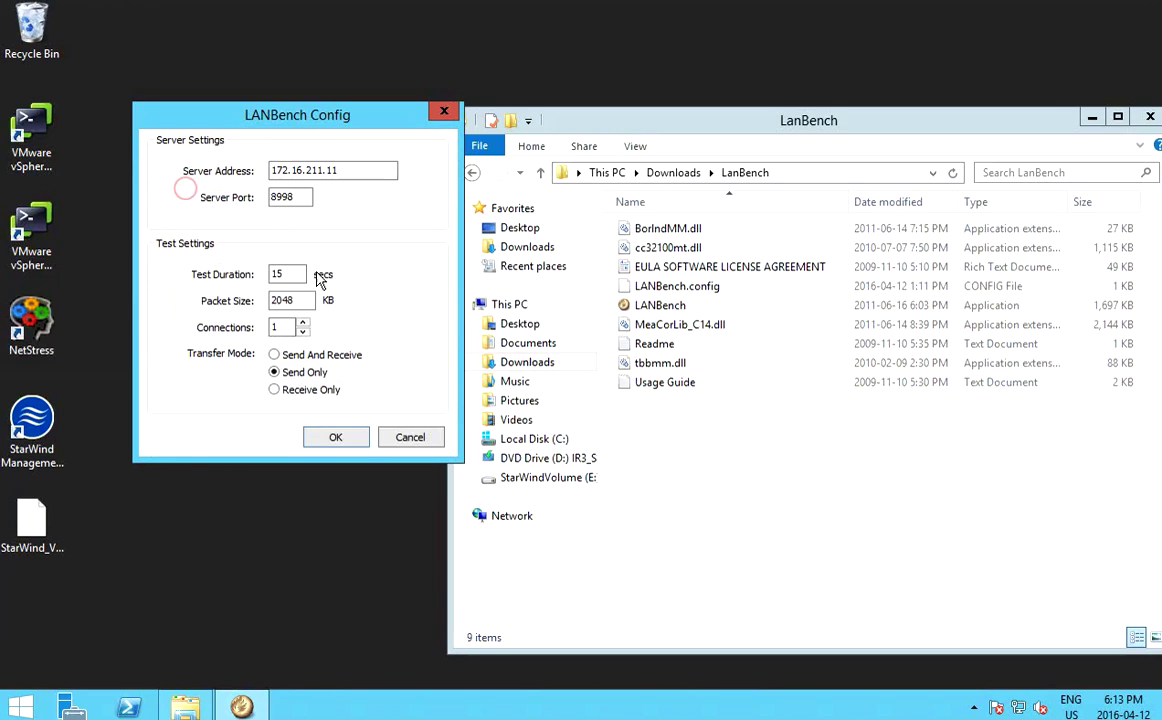
{"action": "left_click", "coordinate": [276, 390]}
{"action": "left_click", "coordinate": [350, 440]}
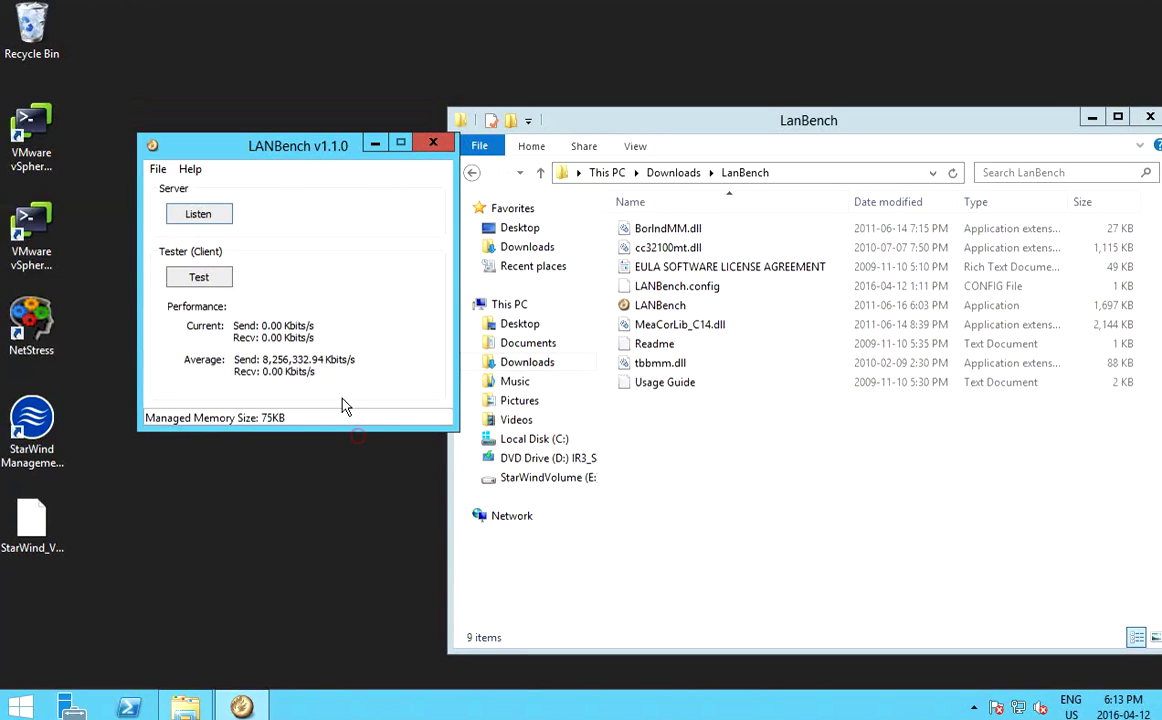
{"action": "left_click", "coordinate": [201, 279]}
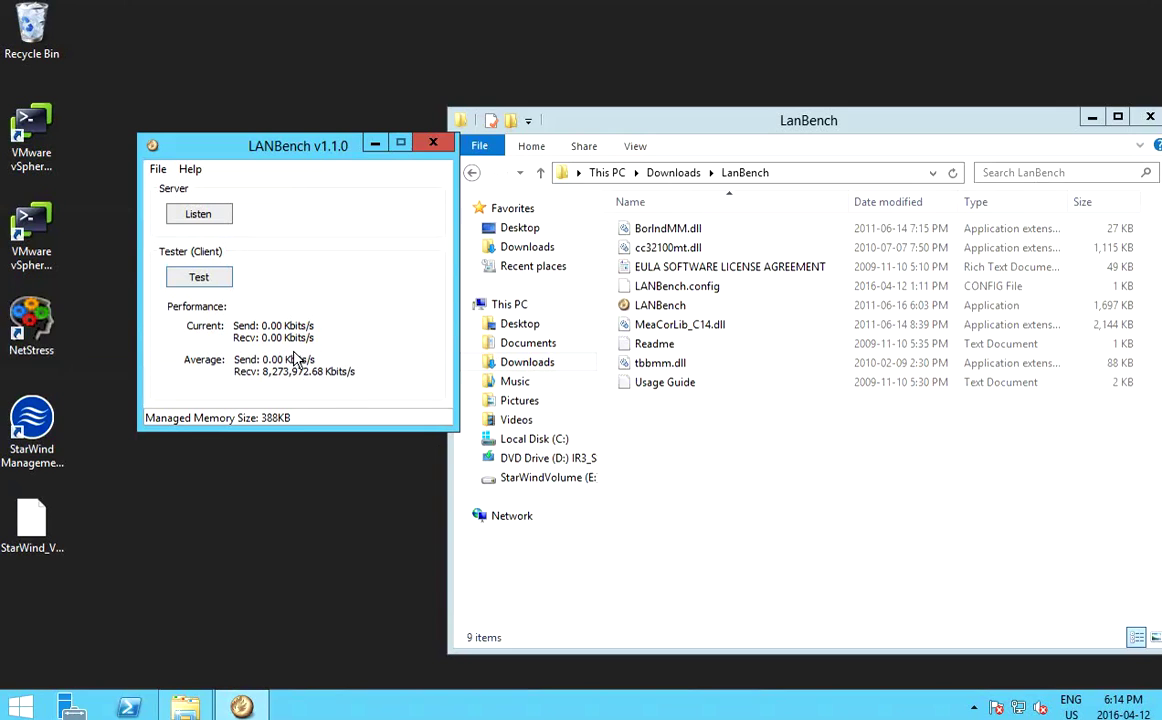
Change the LANBench transfer mode to Send And Receive and run the test
{"action": "left_click", "coordinate": [158, 169]}
{"action": "left_click", "coordinate": [181, 190]}
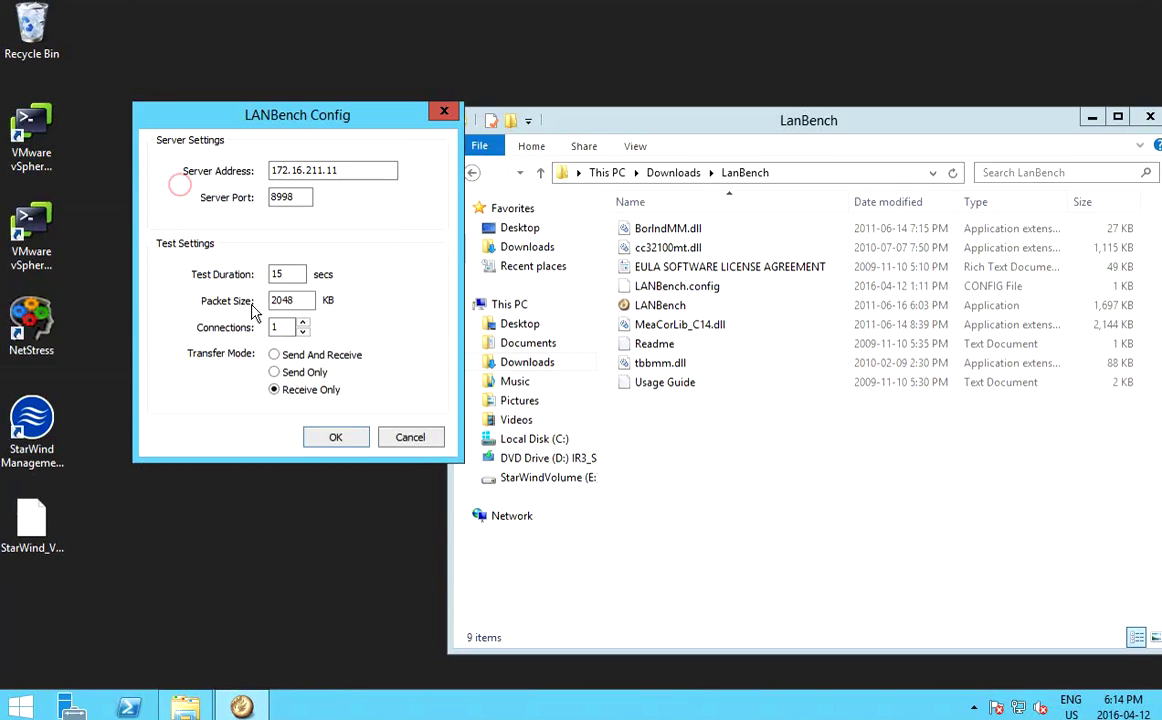
{"action": "left_click", "coordinate": [276, 353]}
{"action": "left_click", "coordinate": [336, 440]}
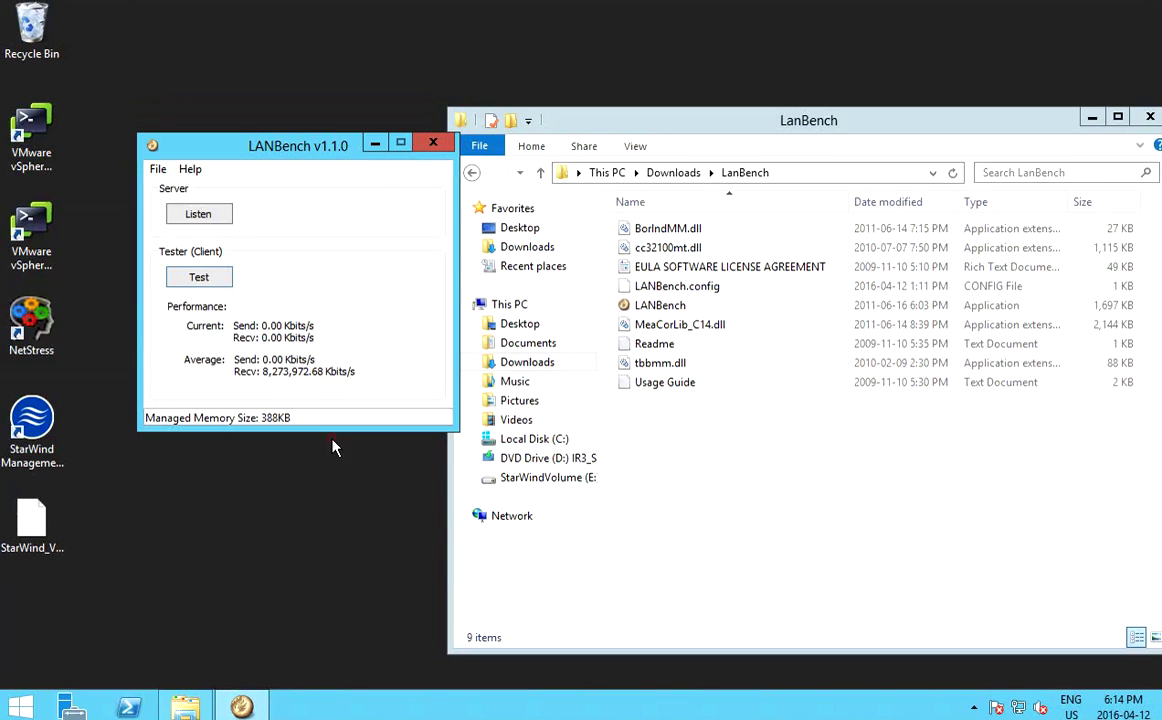
{"action": "left_click", "coordinate": [200, 278]}
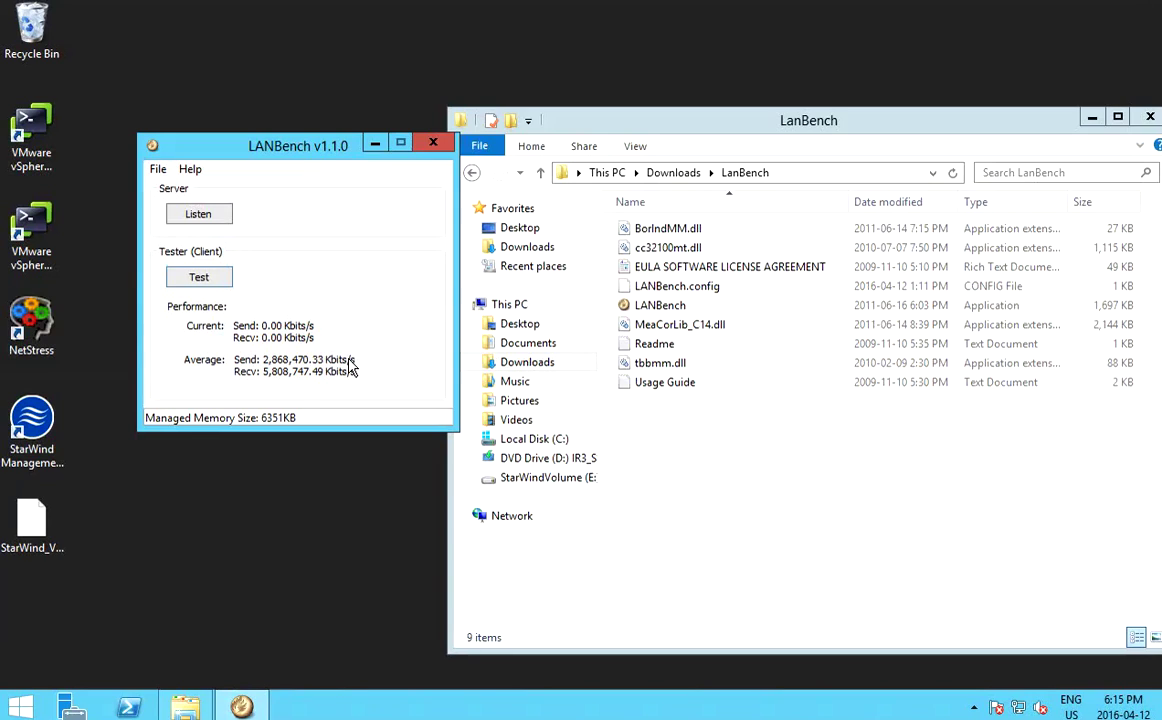
{"action": "left_click", "coordinate": [305, 147]}
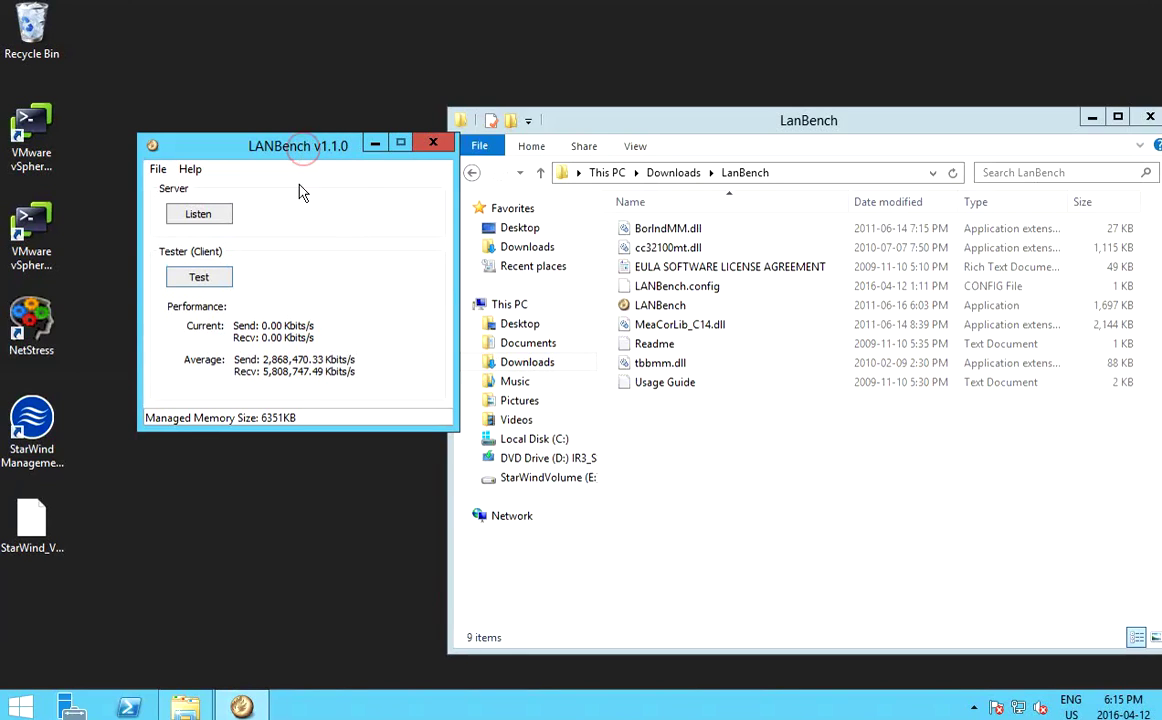